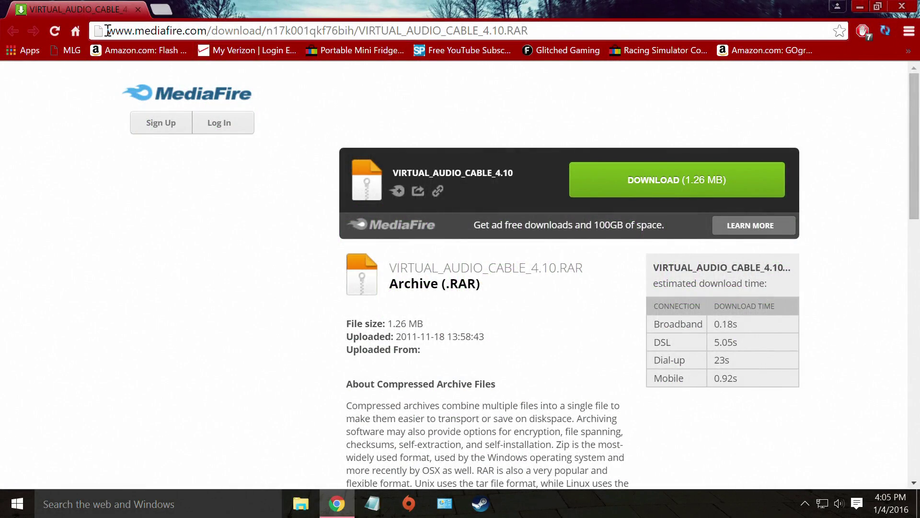
Download VIRTUAL_AUDIO_CABLE_4.10.RAR from MediaFire and copy the finished download onto the desktop
{"action": "left_click_drag", "start_coordinate": [108, 31], "coordinate": [555, 20]}
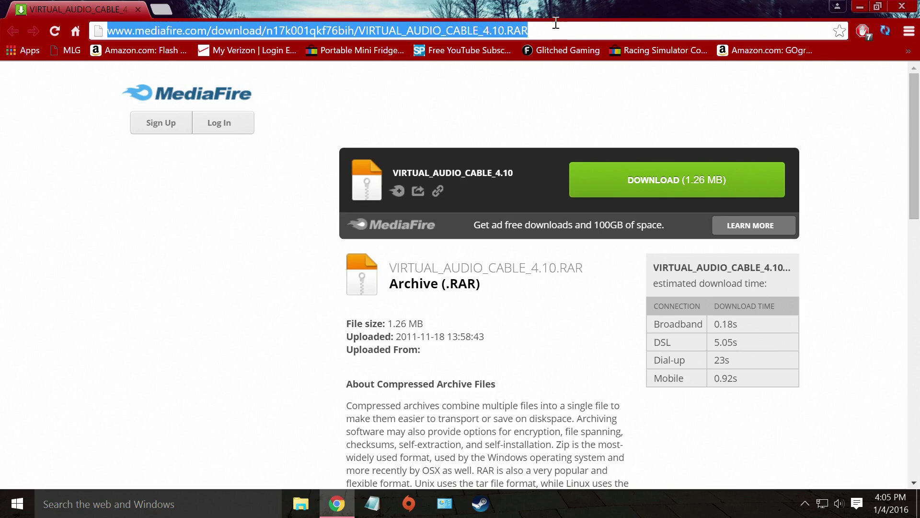
{"action": "left_click", "coordinate": [735, 189]}
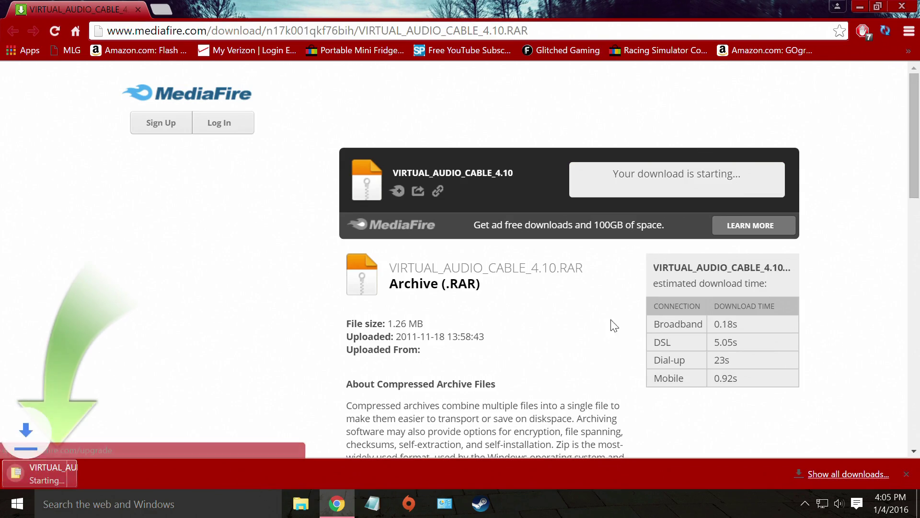
{"action": "double_click", "coordinate": [345, 10]}
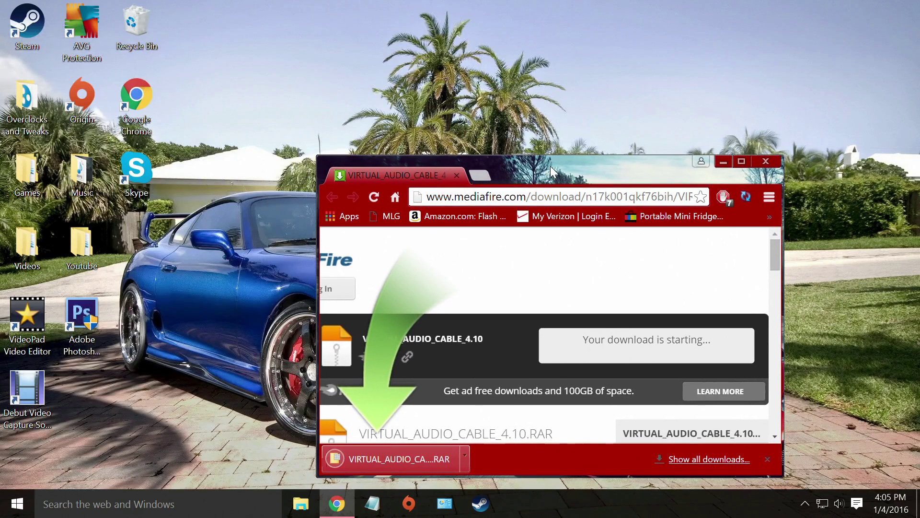
{"action": "left_click_drag", "start_coordinate": [406, 468], "coordinate": [302, 174]}
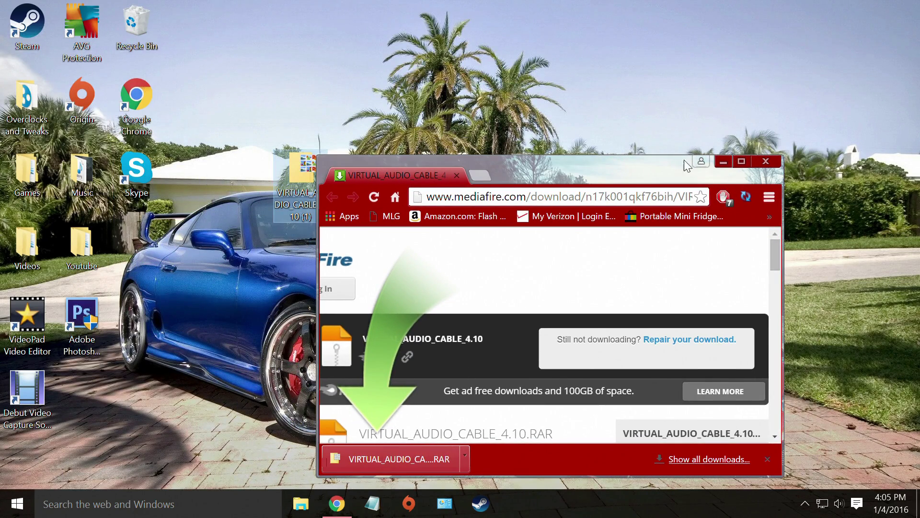
Close the browser, then run setup.exe from the archive's Virtual Audio Cable 4.10 folder
{"action": "left_click", "coordinate": [766, 162]}
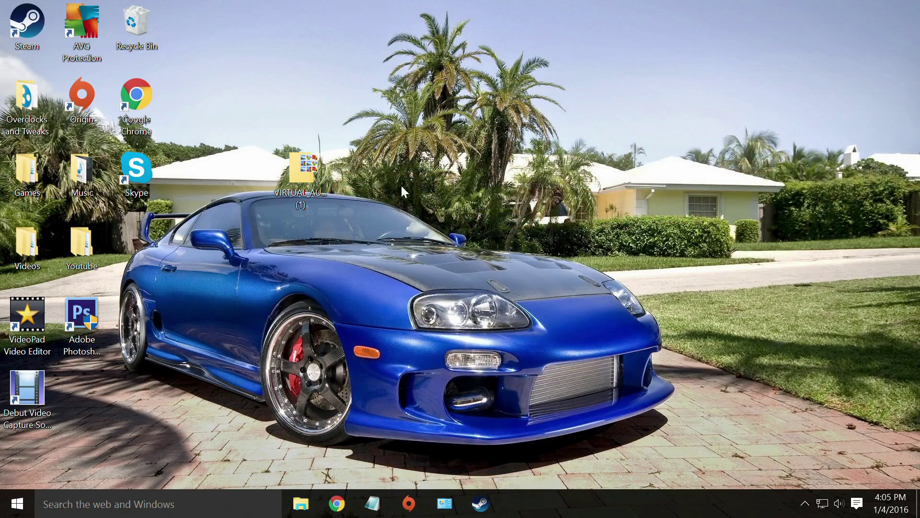
{"action": "double_click", "coordinate": [302, 180]}
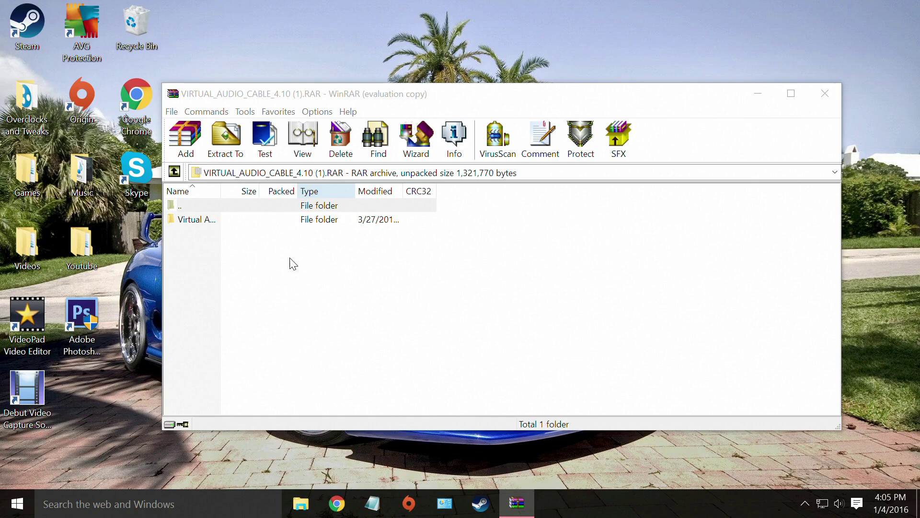
{"action": "double_click", "coordinate": [234, 223]}
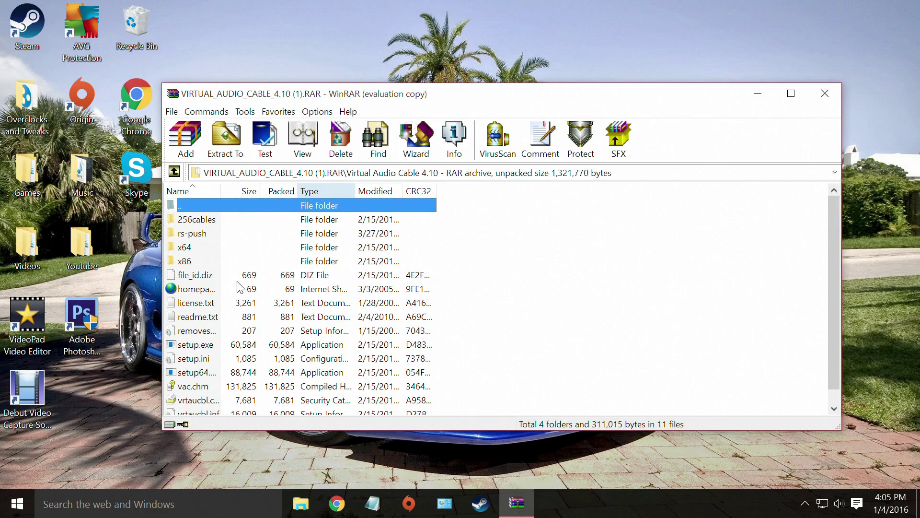
{"action": "scroll", "coordinate": [229, 306], "scroll_direction": "down", "scroll_amount": 1}
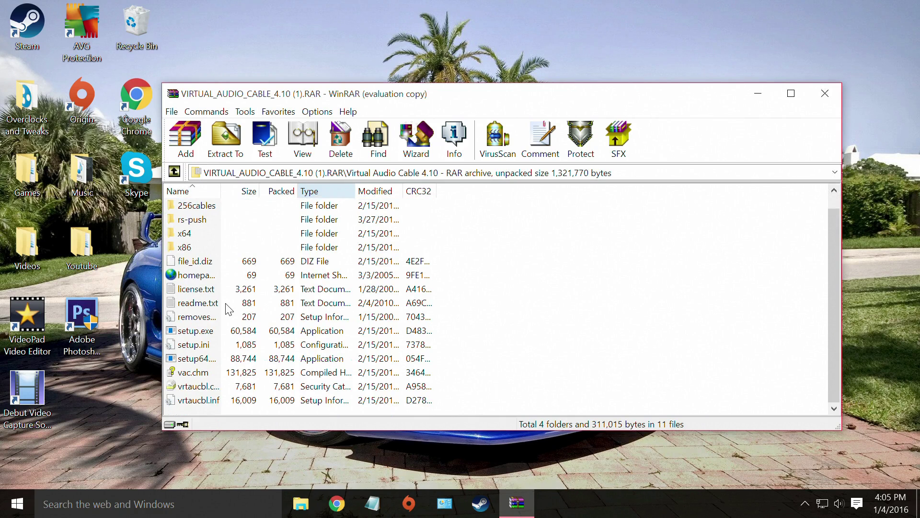
{"action": "double_click", "coordinate": [208, 333]}
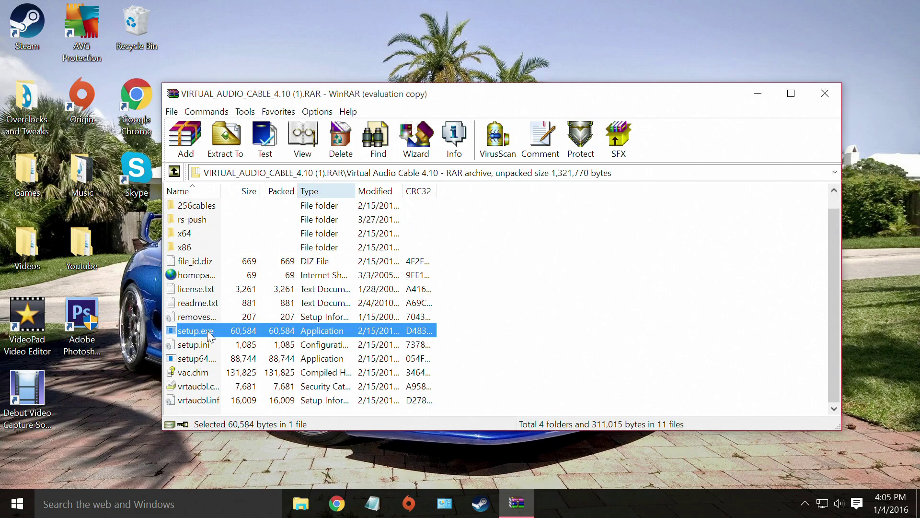
Allow the setup to make changes and dismiss WinRAR's reminders about the modified setup file
{"action": "left_click", "coordinate": [757, 94]}
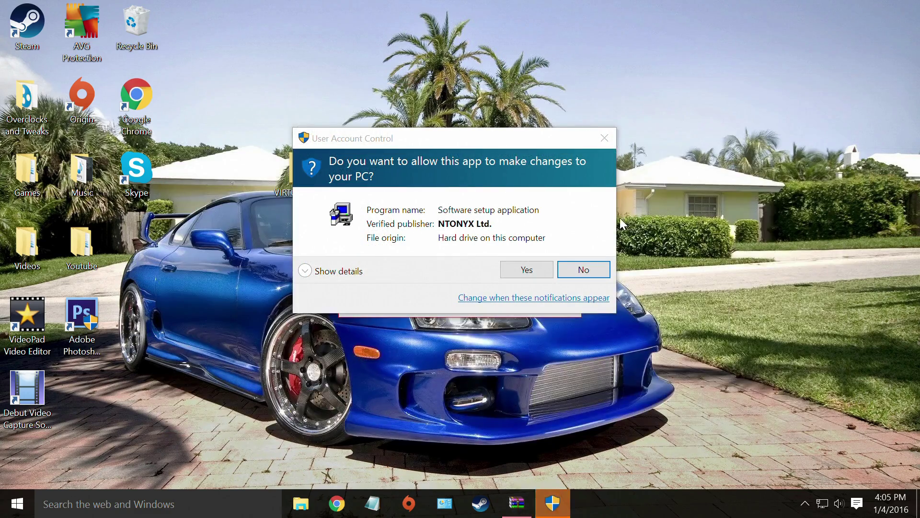
{"action": "left_click", "coordinate": [541, 274]}
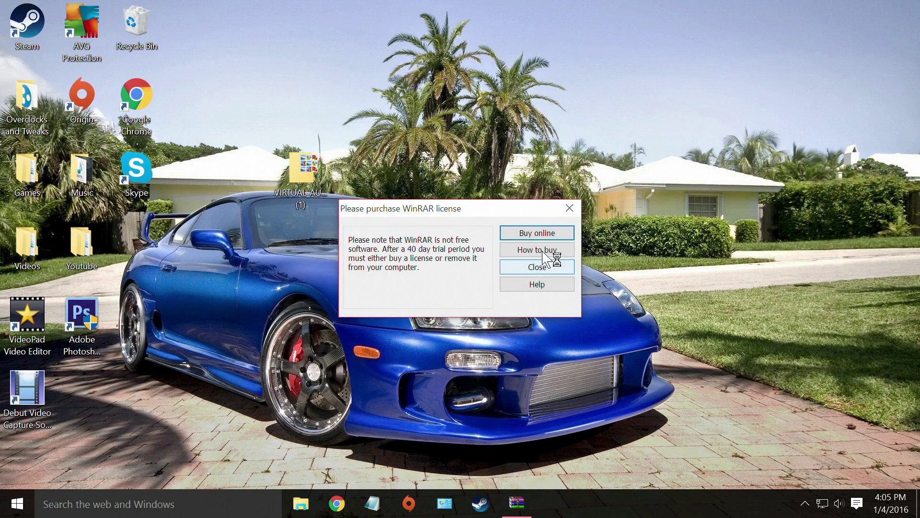
{"action": "left_click", "coordinate": [539, 265]}
{"action": "left_click", "coordinate": [504, 301]}
{"action": "left_click", "coordinate": [489, 317]}
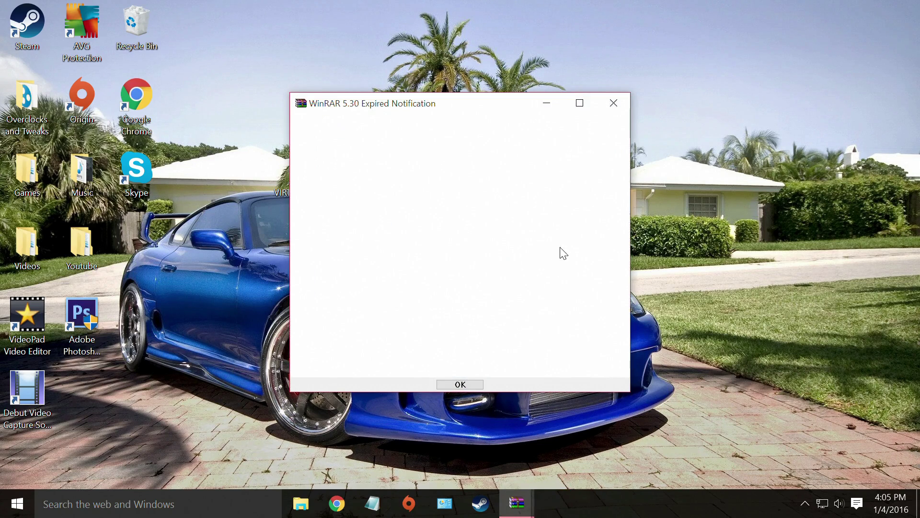
{"action": "left_click", "coordinate": [618, 106]}
{"action": "left_click", "coordinate": [441, 319]}
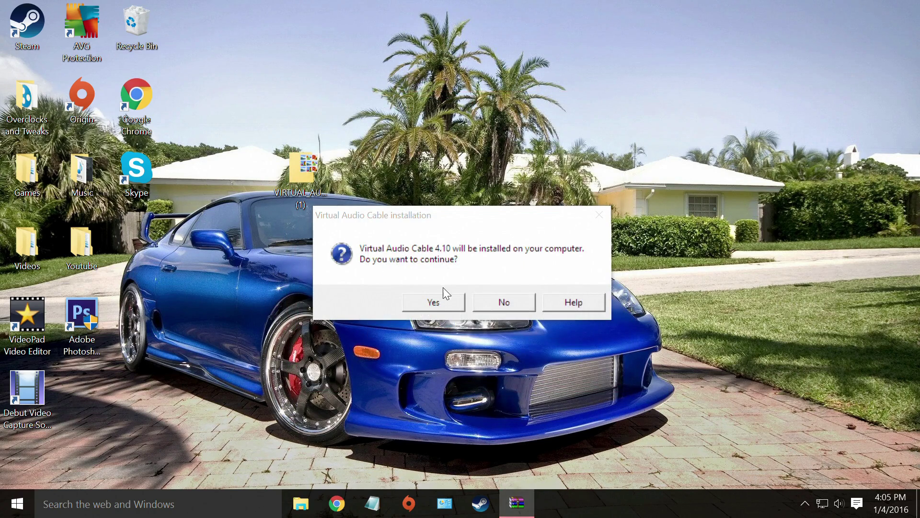
Accept the license, install the Virtual Audio Cable 4.10 driver and dismiss the success message
{"action": "left_click", "coordinate": [448, 303]}
{"action": "left_click", "coordinate": [438, 378]}
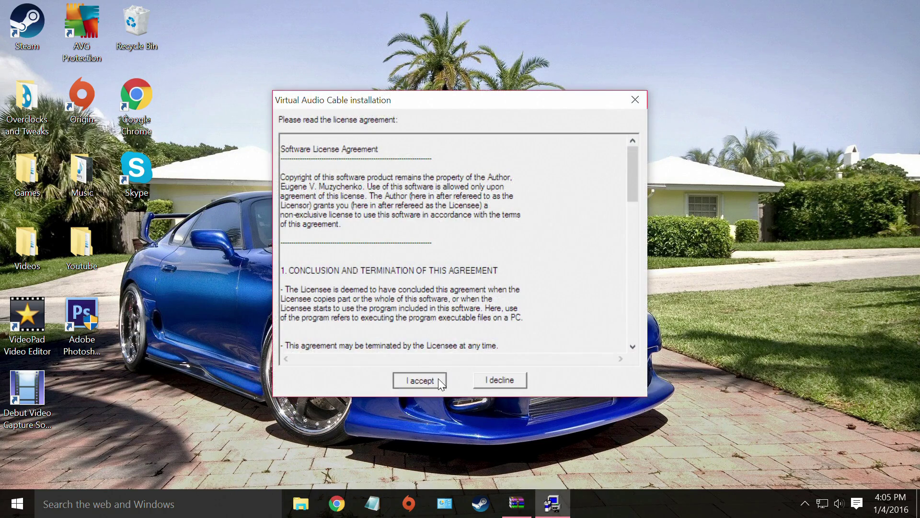
{"action": "left_click", "coordinate": [442, 339]}
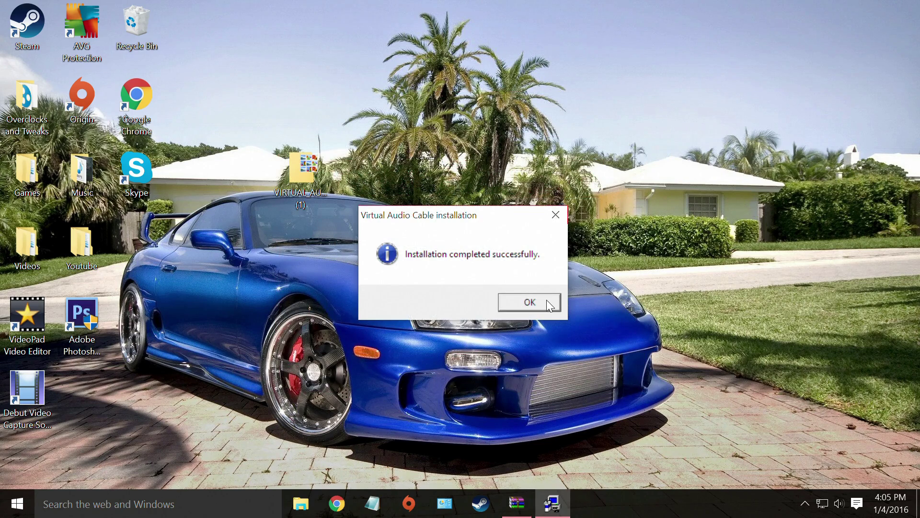
{"action": "left_click", "coordinate": [549, 305]}
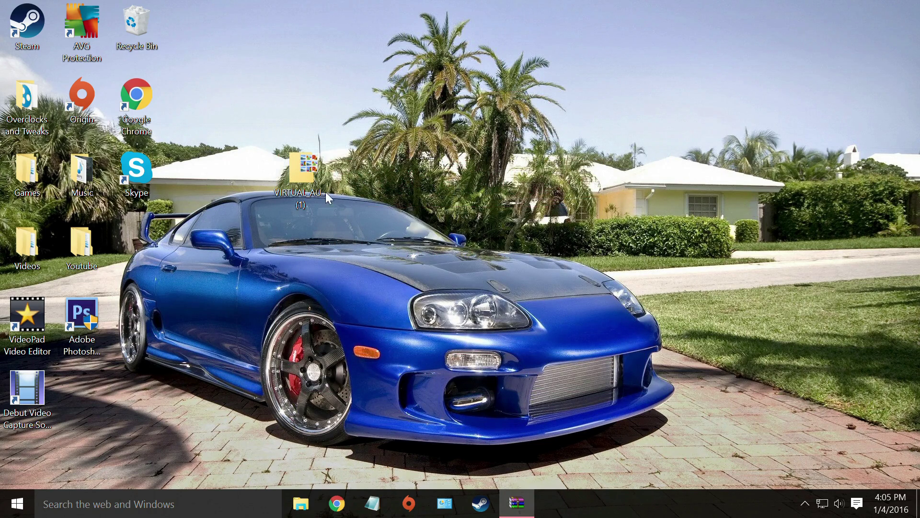
Extract audiorepeater.exe from the archive's Virtual Audio Cable 4.10\x64 folder onto the desktop
{"action": "double_click", "coordinate": [299, 168]}
{"action": "left_click", "coordinate": [248, 219]}
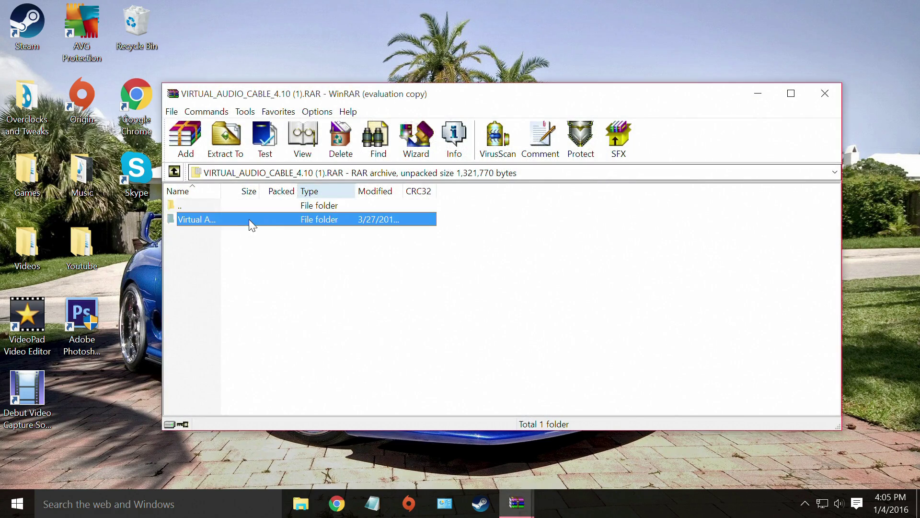
{"action": "double_click", "coordinate": [248, 219]}
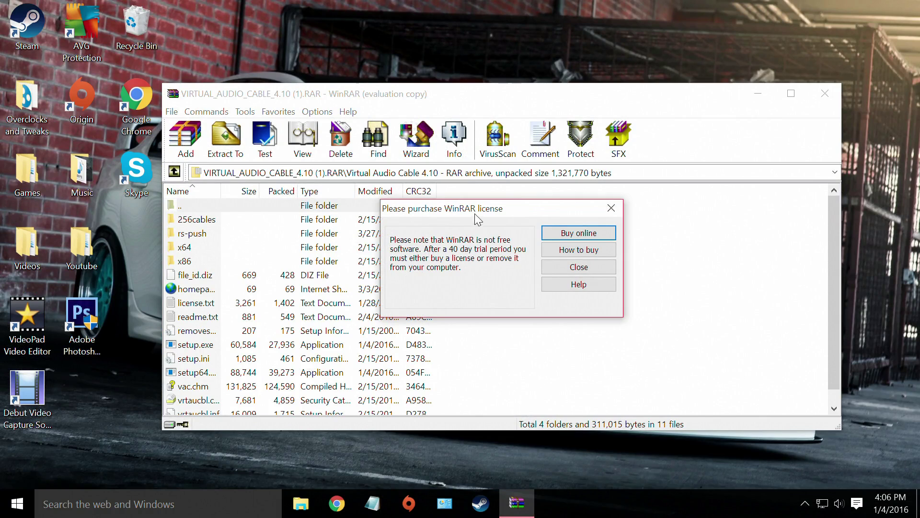
{"action": "left_click", "coordinate": [611, 208]}
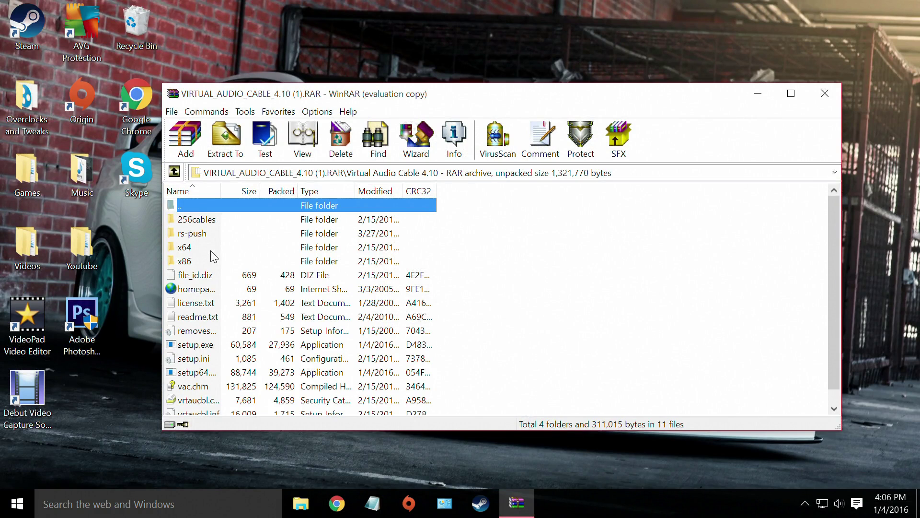
{"action": "double_click", "coordinate": [182, 248]}
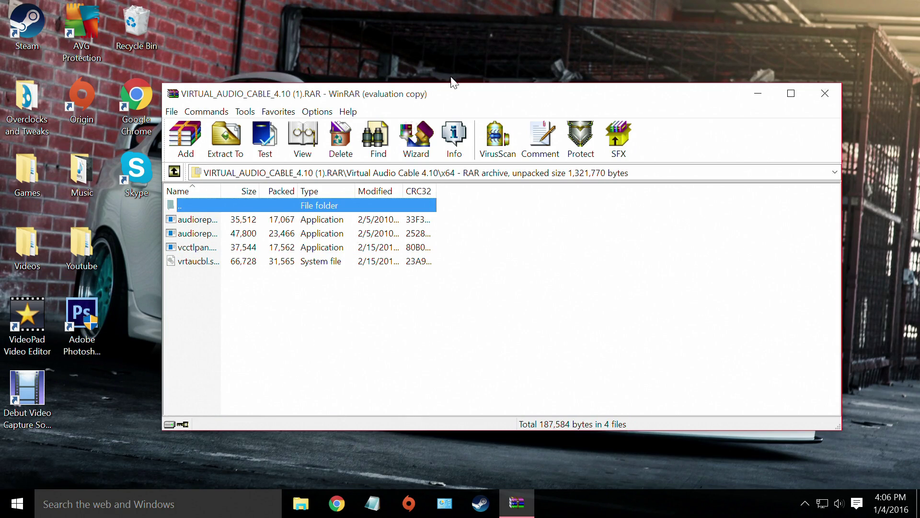
{"action": "left_click_drag", "start_coordinate": [438, 95], "coordinate": [525, 81]}
{"action": "left_click", "coordinate": [392, 204]}
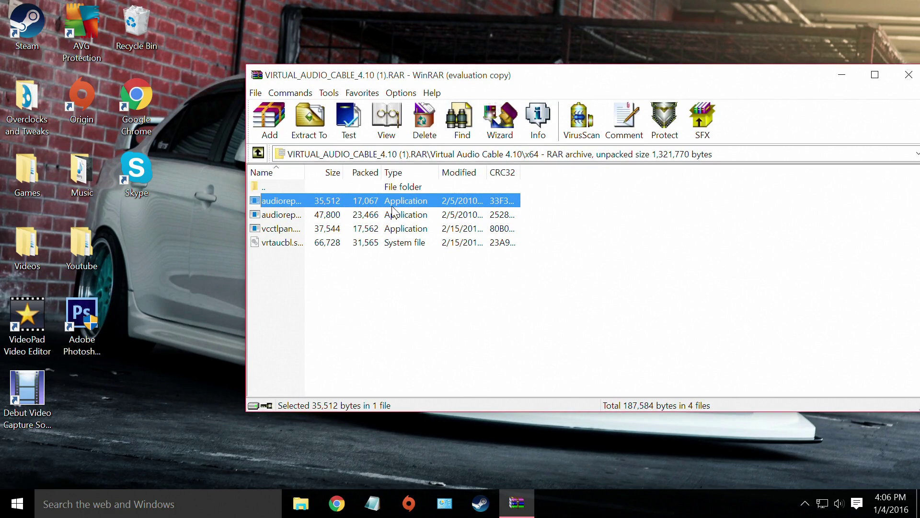
{"action": "left_click_drag", "start_coordinate": [290, 202], "coordinate": [155, 264]}
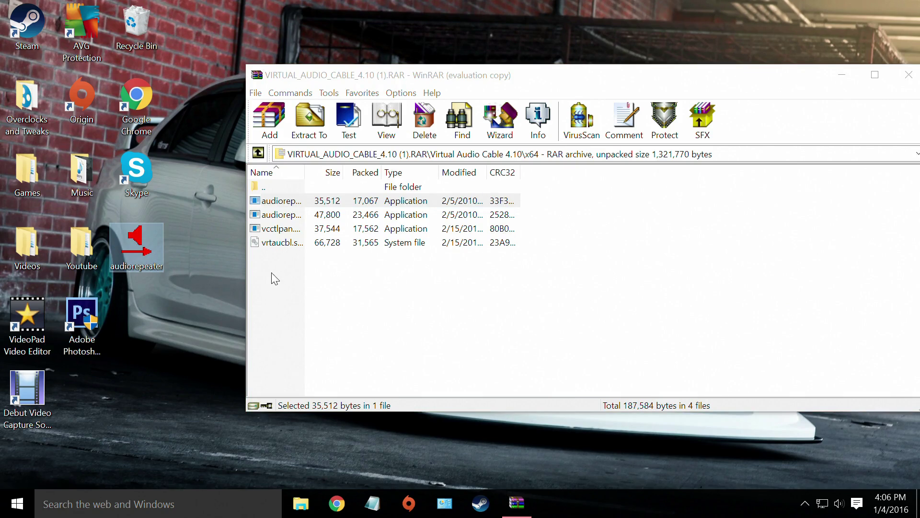
Close WinRAR and drag the VIRTUAL_AUDIO_CABLE archive icon off the desktop
{"action": "left_click", "coordinate": [909, 74]}
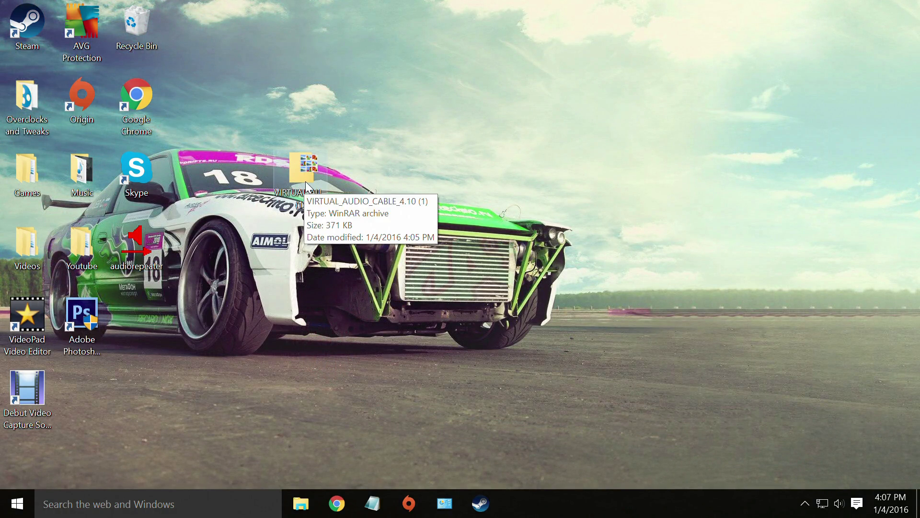
{"action": "left_click_drag", "start_coordinate": [306, 183], "coordinate": [137, 249]}
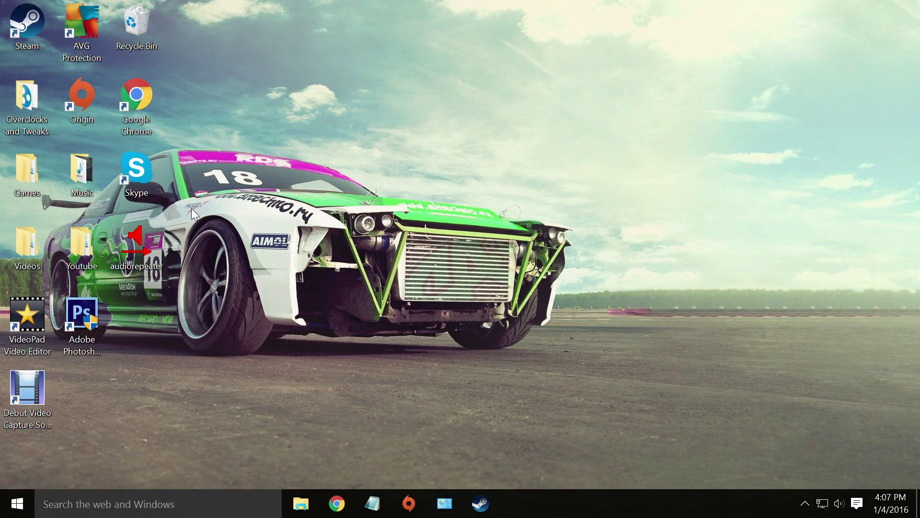
Set Line 1 (Virtual Audio Cable) as the default device in the Playback devices list
{"action": "right_click", "coordinate": [838, 506]}
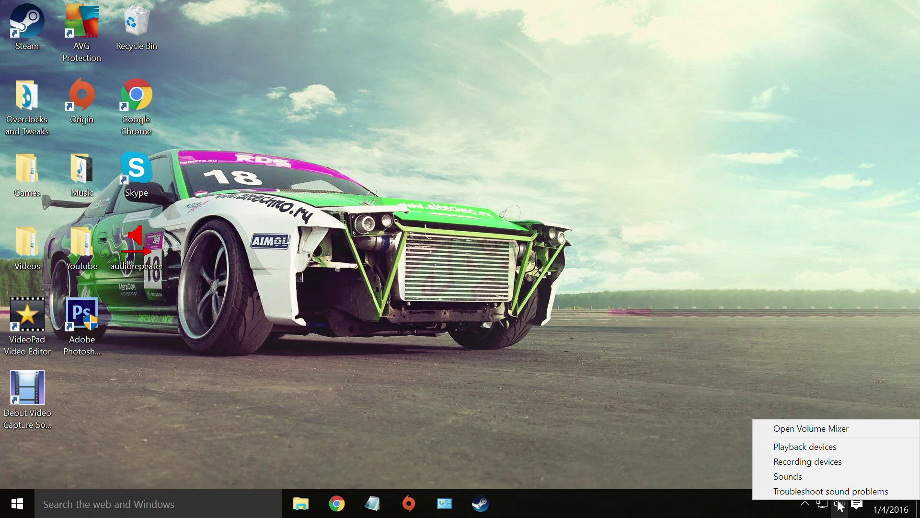
{"action": "left_click", "coordinate": [812, 448]}
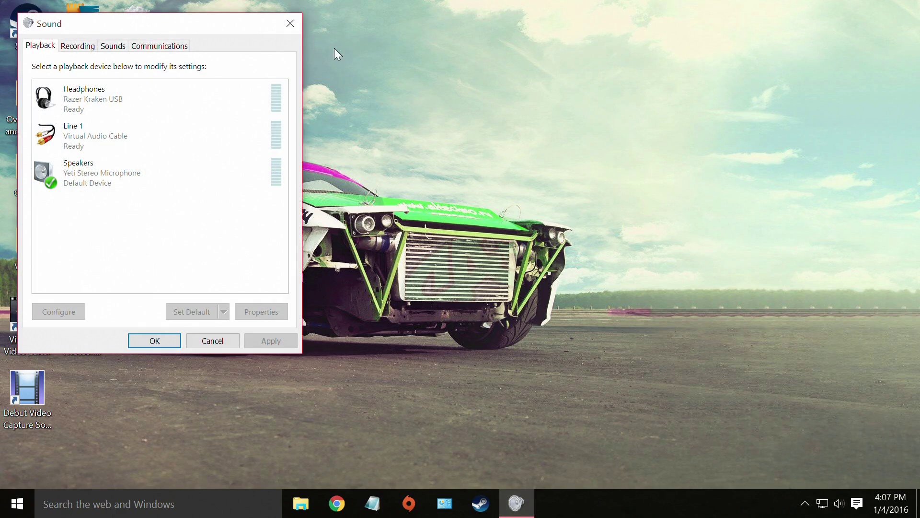
{"action": "left_click_drag", "start_coordinate": [212, 24], "coordinate": [555, 51]}
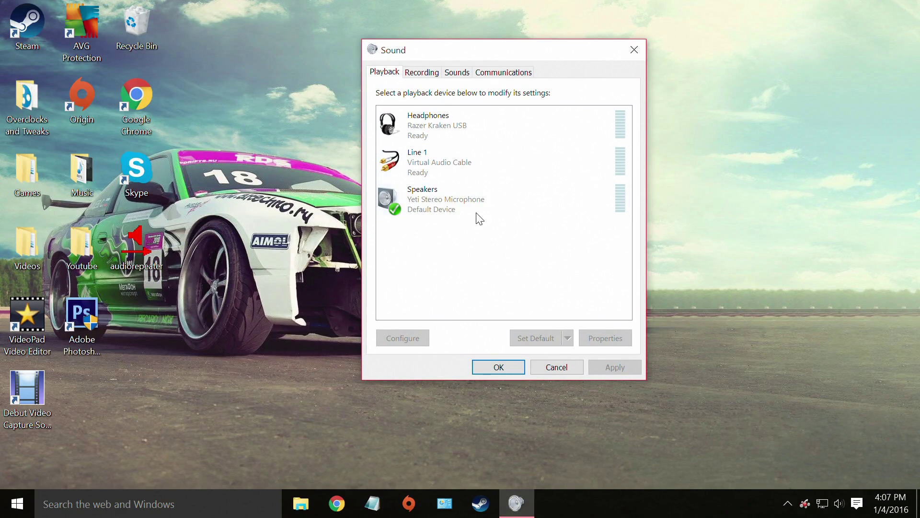
{"action": "left_click", "coordinate": [447, 165]}
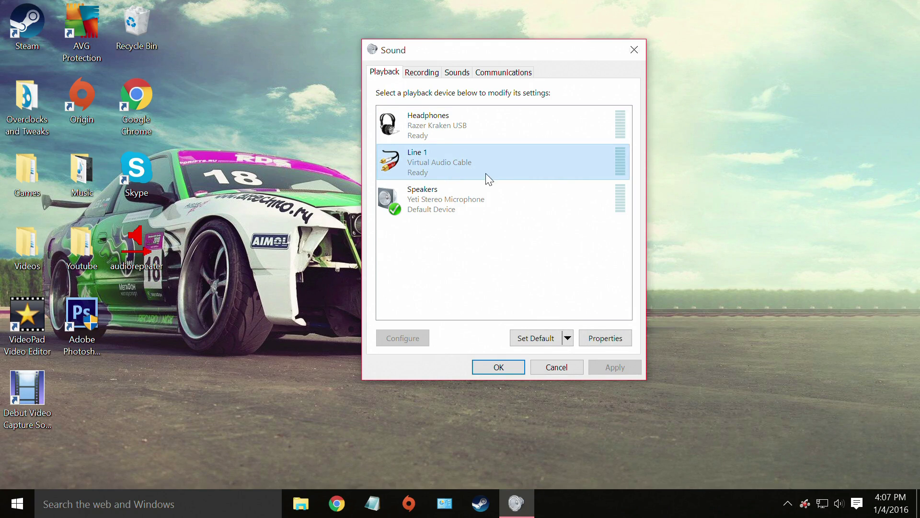
{"action": "left_click", "coordinate": [537, 338]}
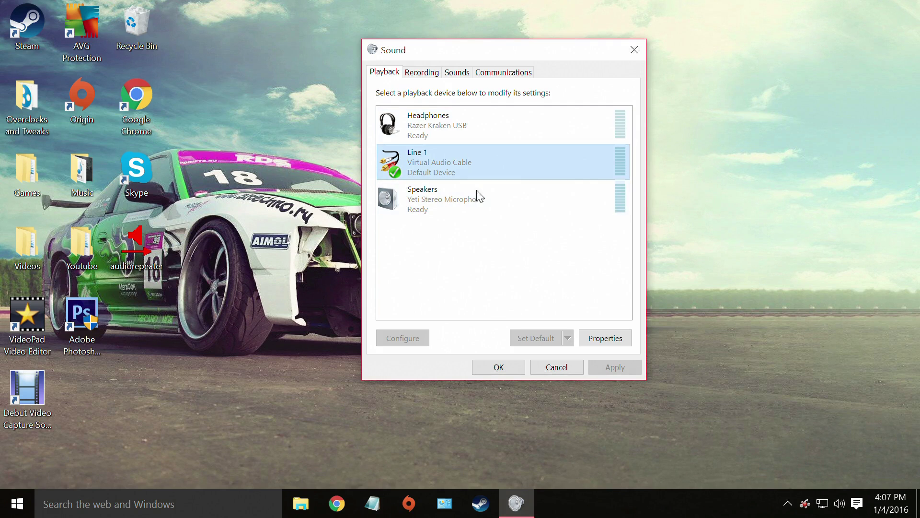
Check the Headphones and Speakers devices, then confirm the Sound settings with OK
{"action": "left_click", "coordinate": [396, 131]}
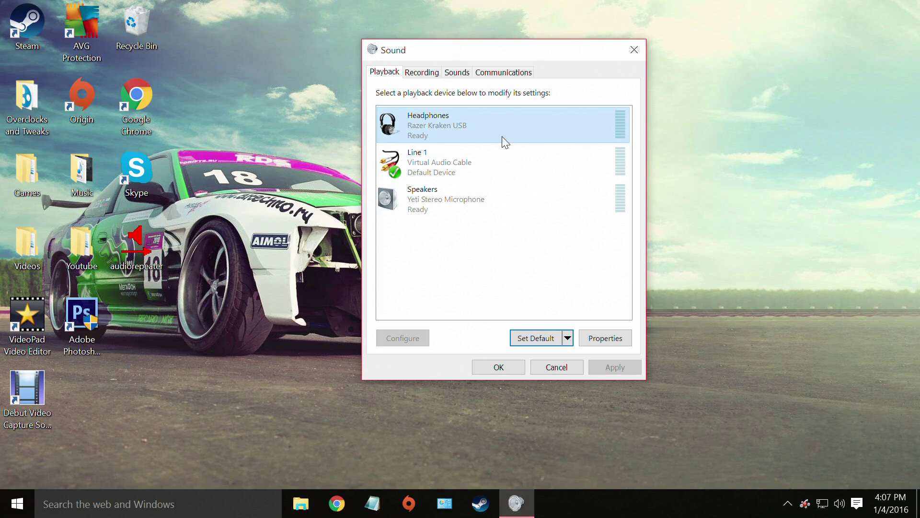
{"action": "left_click", "coordinate": [397, 200]}
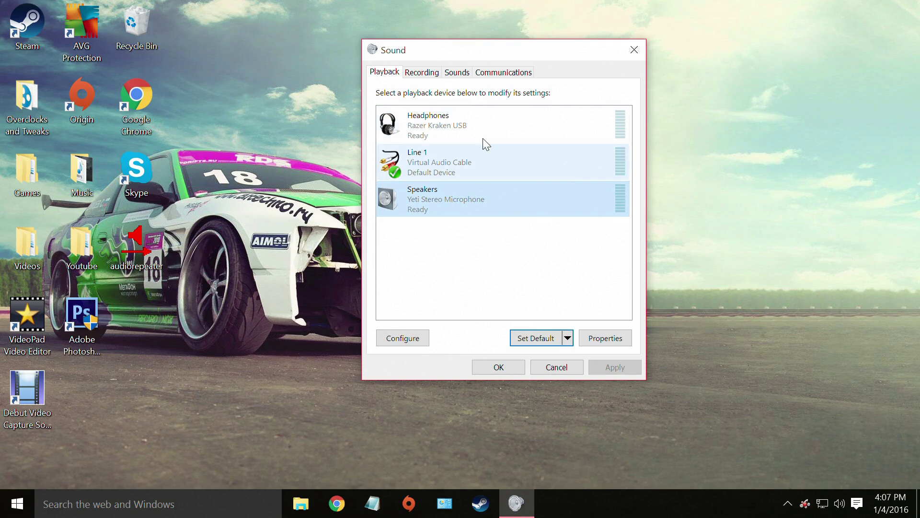
{"action": "left_click", "coordinate": [481, 125]}
{"action": "left_click", "coordinate": [458, 200]}
{"action": "left_click", "coordinate": [379, 192]}
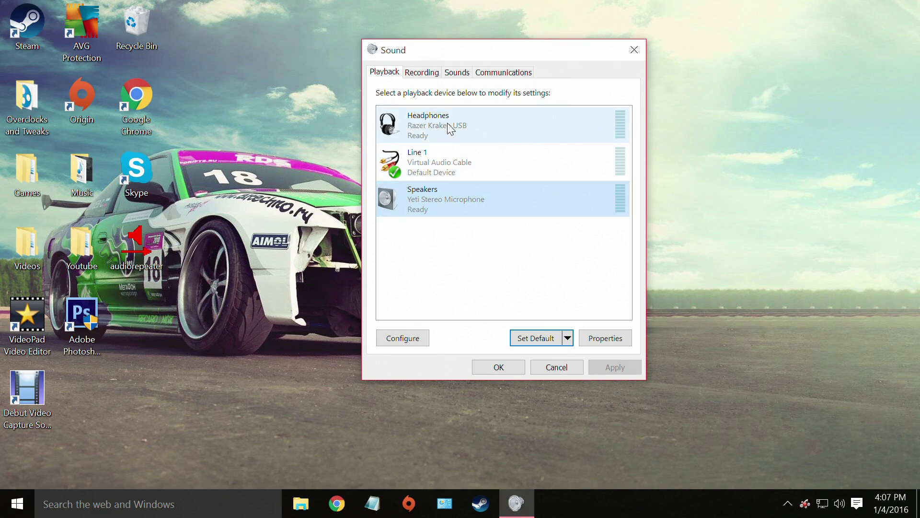
{"action": "left_click", "coordinate": [513, 367]}
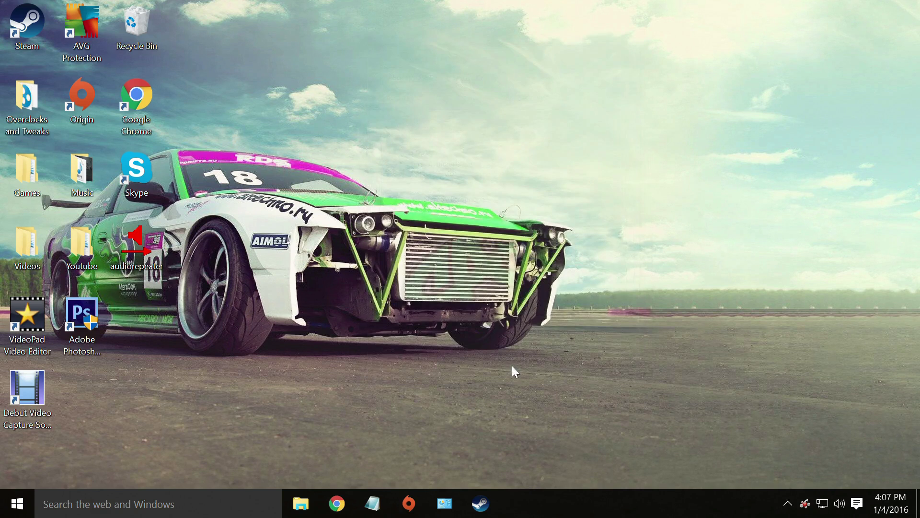
Launch two Audio Repeater instances and arrange their windows side by side
{"action": "left_click_drag", "start_coordinate": [154, 262], "coordinate": [338, 112]}
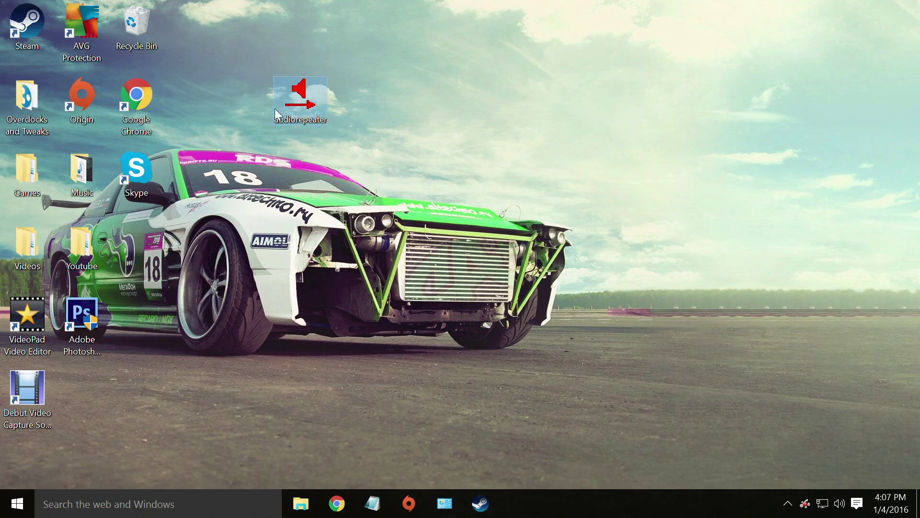
{"action": "double_click", "coordinate": [298, 98]}
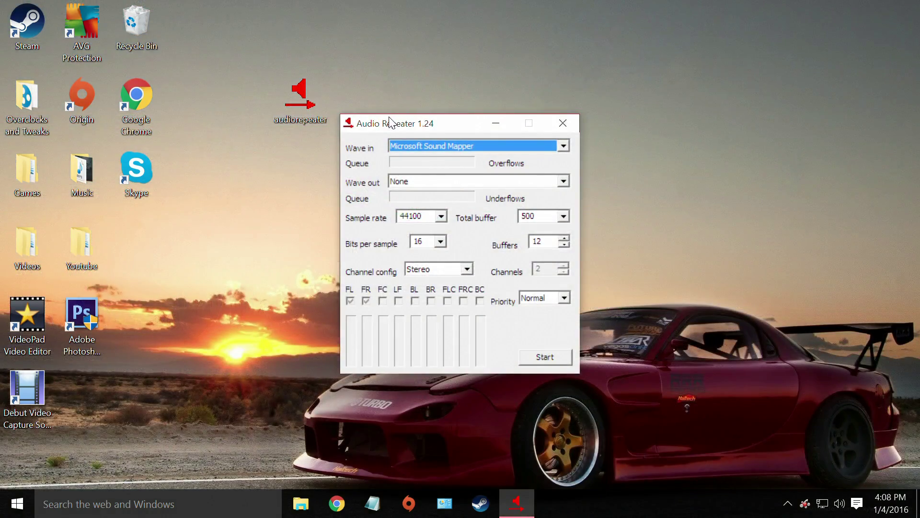
{"action": "double_click", "coordinate": [298, 98]}
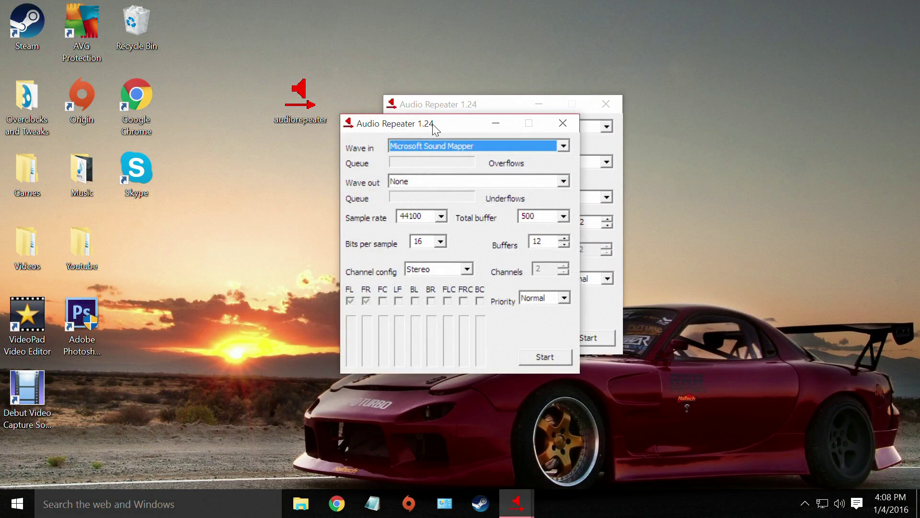
{"action": "left_click_drag", "start_coordinate": [420, 109], "coordinate": [666, 120]}
{"action": "left_click_drag", "start_coordinate": [487, 102], "coordinate": [241, 97]}
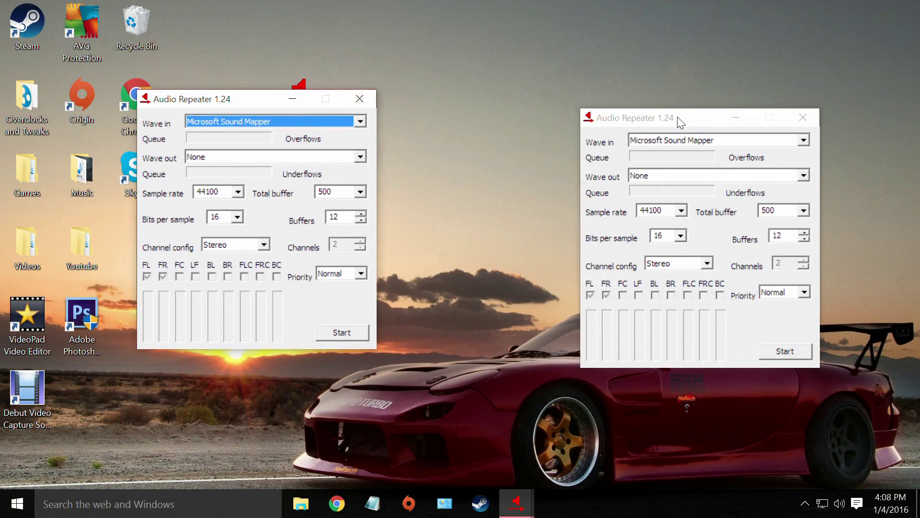
{"action": "left_click_drag", "start_coordinate": [679, 119], "coordinate": [488, 103]}
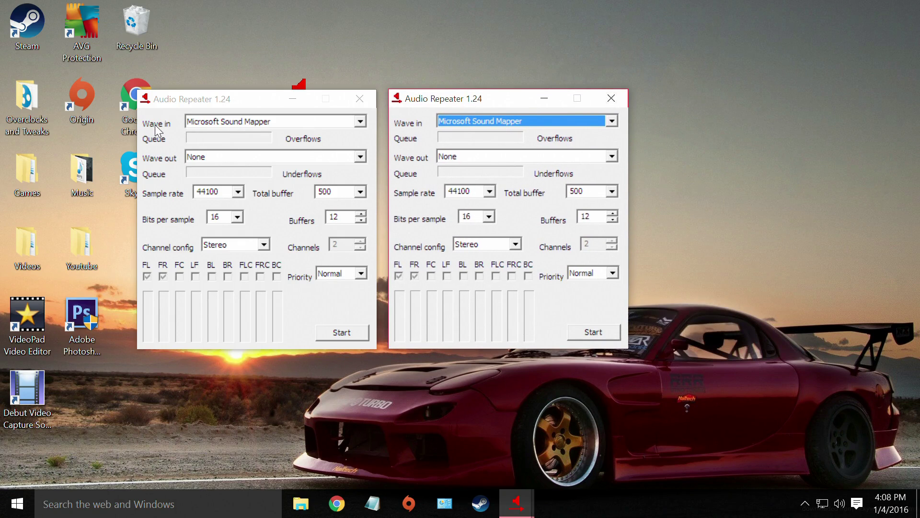
Set both repeaters' Wave in to Line 1 and the left one's Wave out to Razer Kraken headphones
{"action": "left_click", "coordinate": [259, 119]}
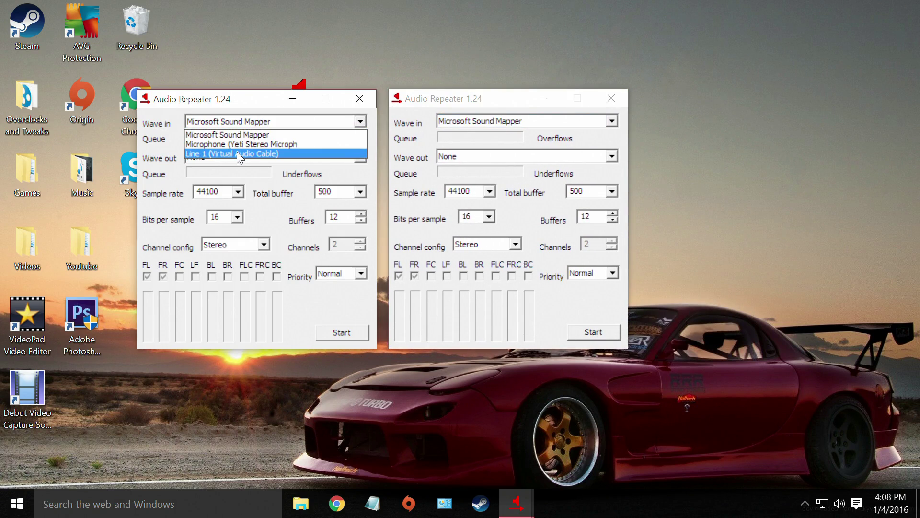
{"action": "left_click", "coordinate": [237, 152]}
{"action": "left_click", "coordinate": [512, 122]}
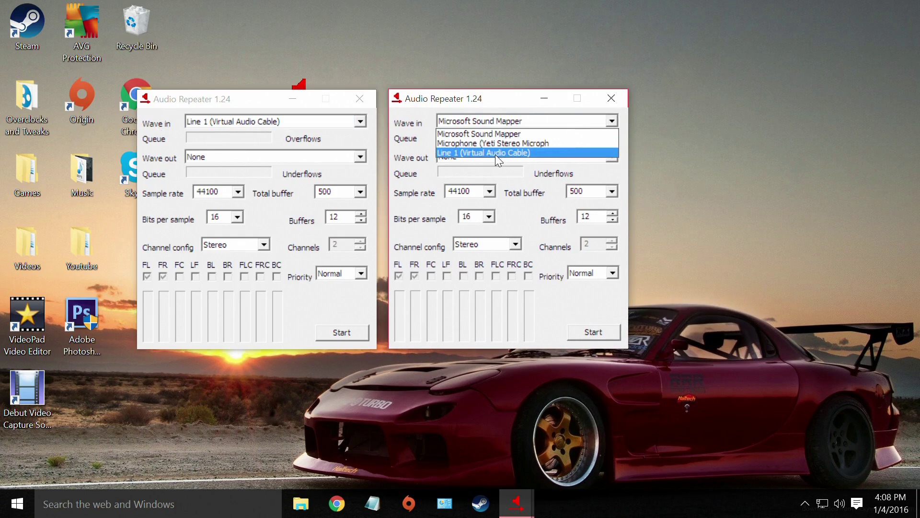
{"action": "left_click", "coordinate": [495, 155]}
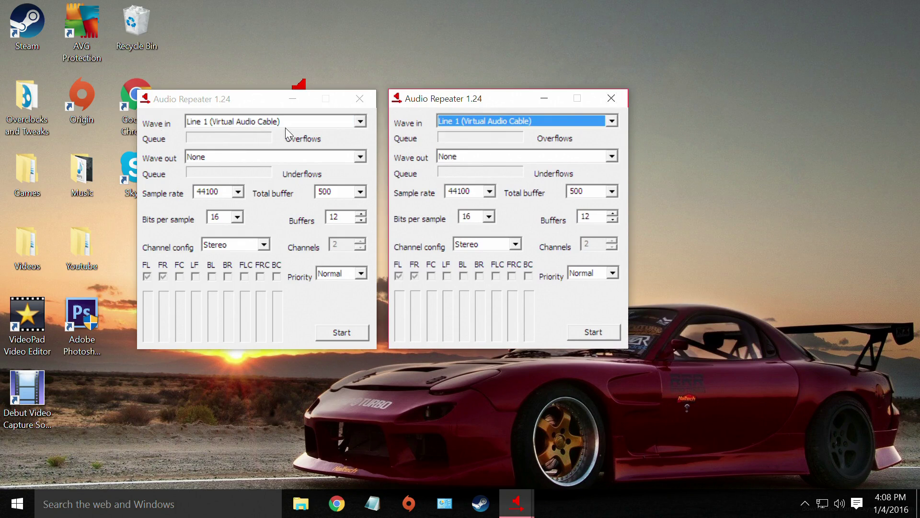
{"action": "left_click", "coordinate": [223, 159]}
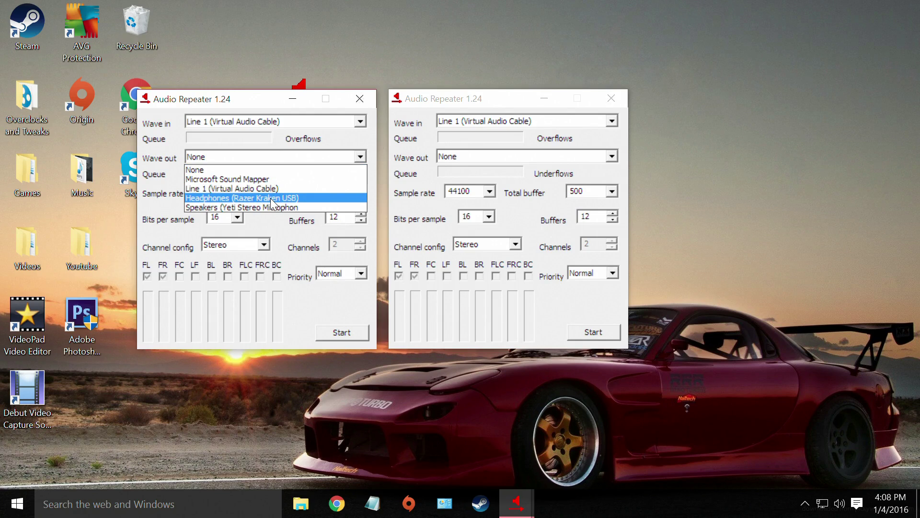
{"action": "left_click", "coordinate": [257, 198]}
{"action": "left_click", "coordinate": [456, 156]}
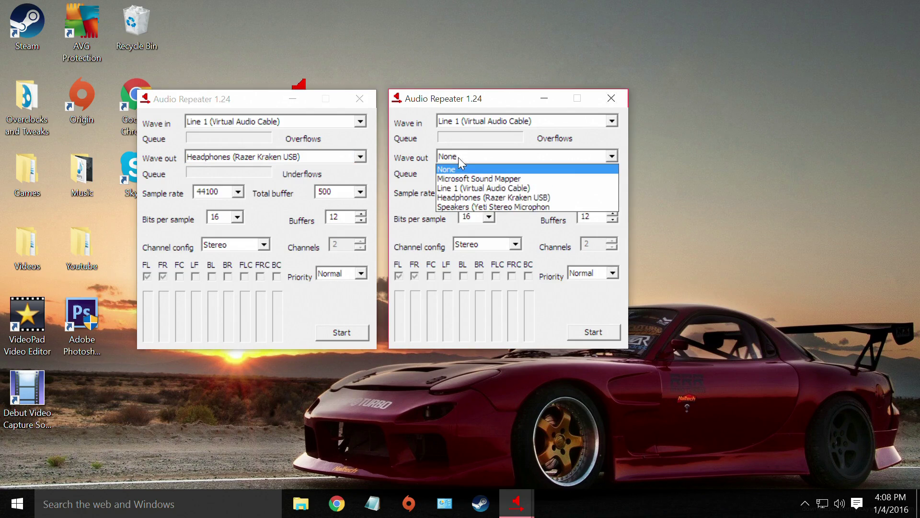
Send the right repeater to Yeti speakers, start and minimize both, and move the shortcut below Skype
{"action": "left_click", "coordinate": [543, 207]}
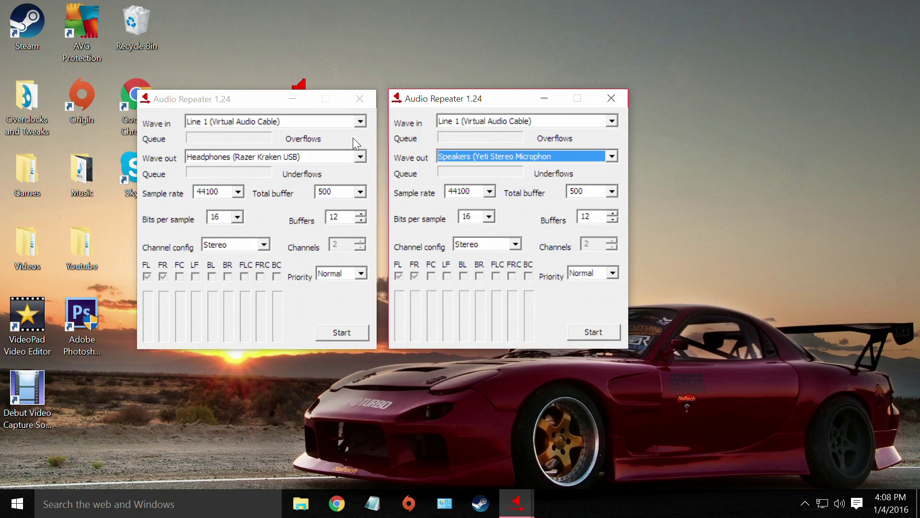
{"action": "left_click", "coordinate": [346, 337]}
{"action": "left_click", "coordinate": [580, 331]}
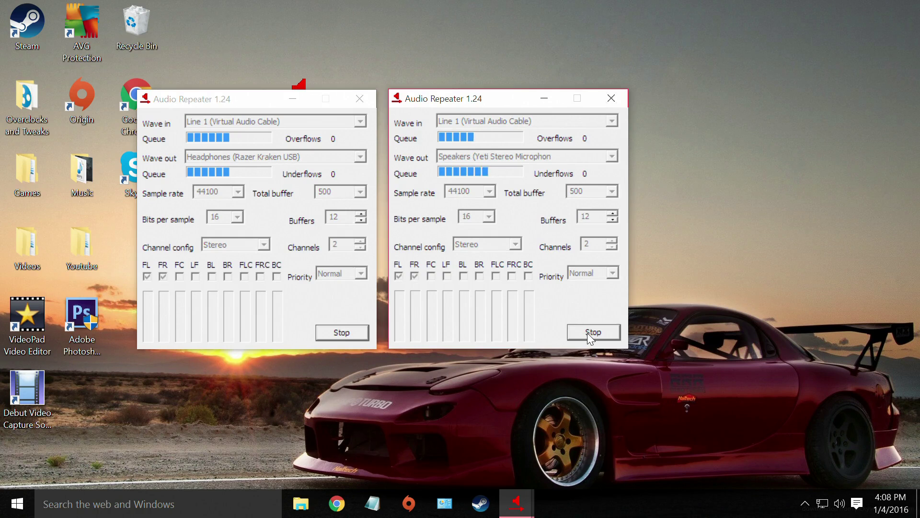
{"action": "left_click", "coordinate": [294, 98]}
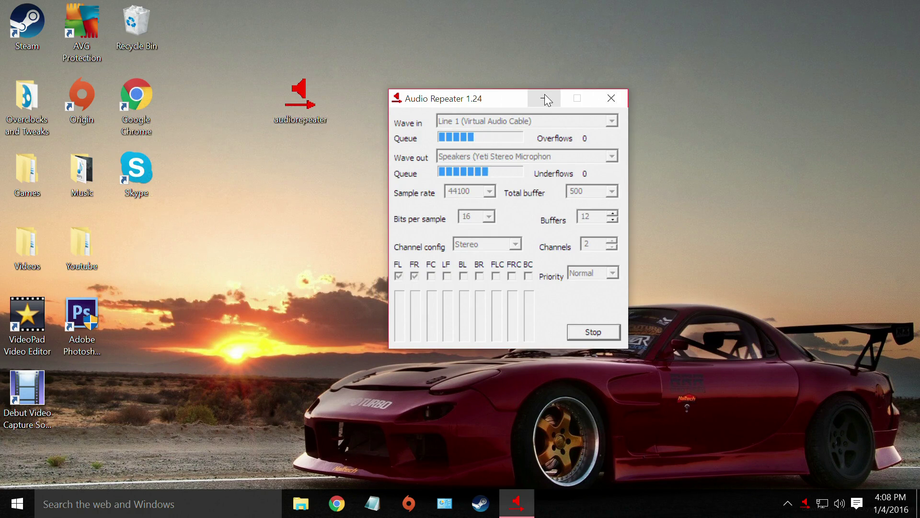
{"action": "left_click", "coordinate": [545, 99]}
{"action": "left_click_drag", "start_coordinate": [300, 99], "coordinate": [136, 245]}
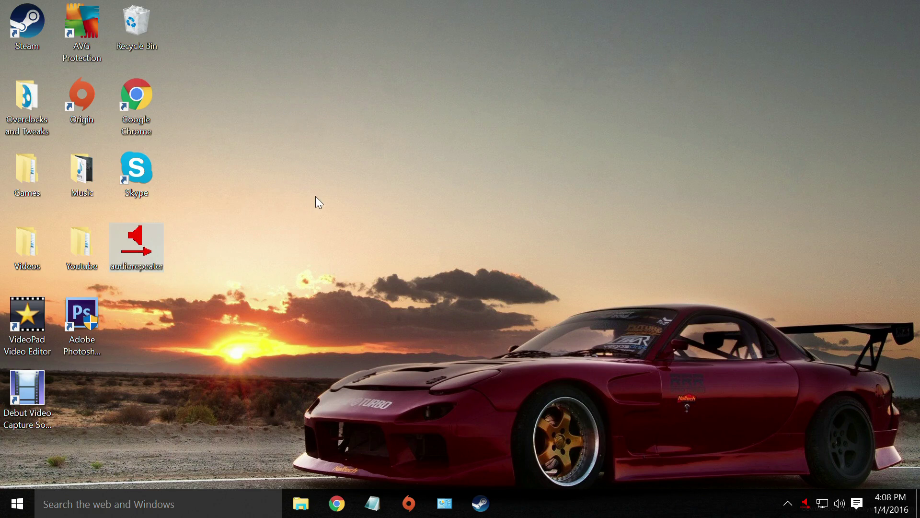
{"action": "left_click", "coordinate": [316, 197]}
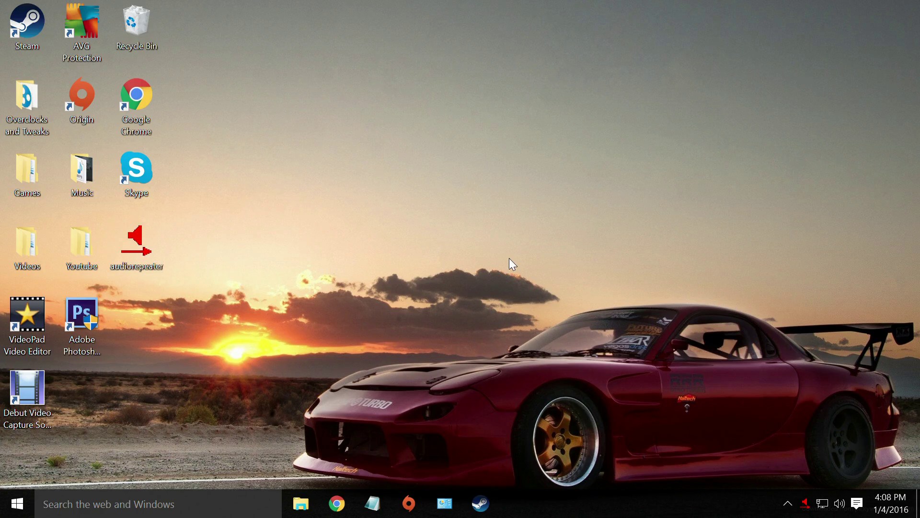